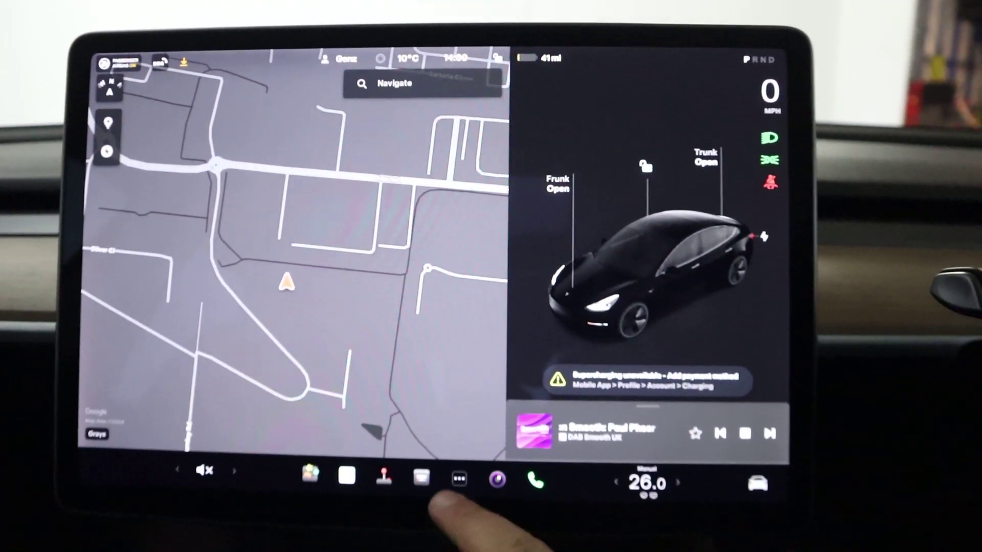
- Open the full app launcher from the '...' button in the dock
left_click(470, 483)
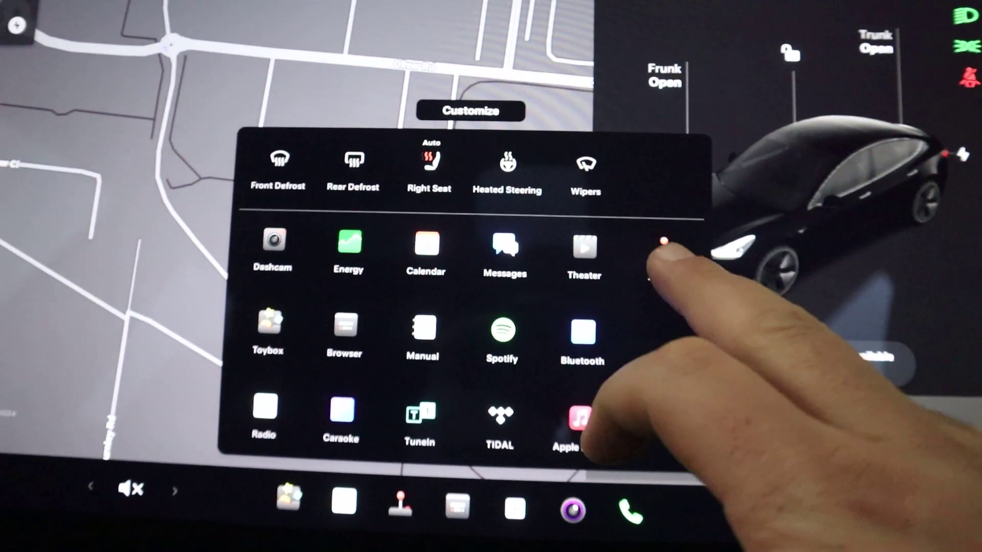
- Look at the Arcade games, then open Toybox from the app launcher
left_click(669, 231)
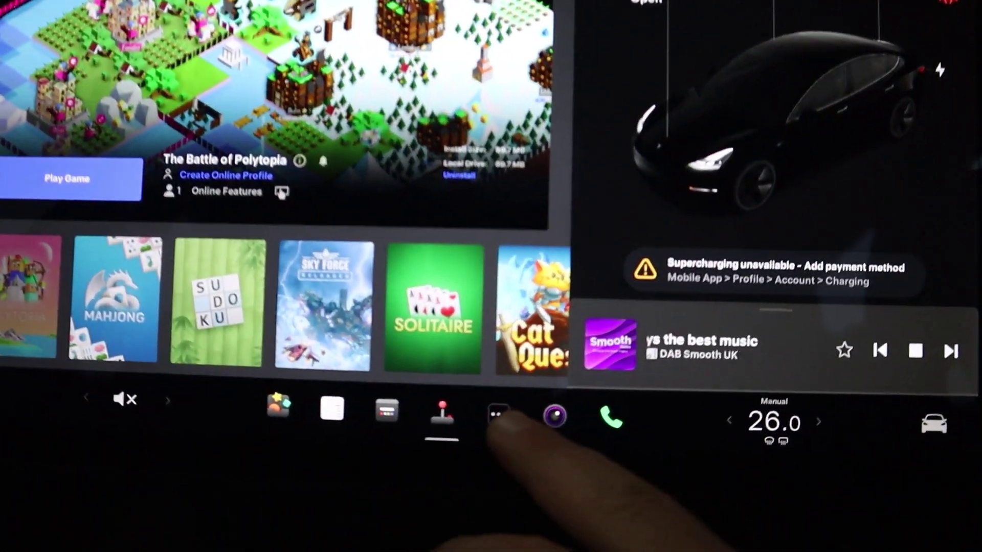
left_click(527, 488)
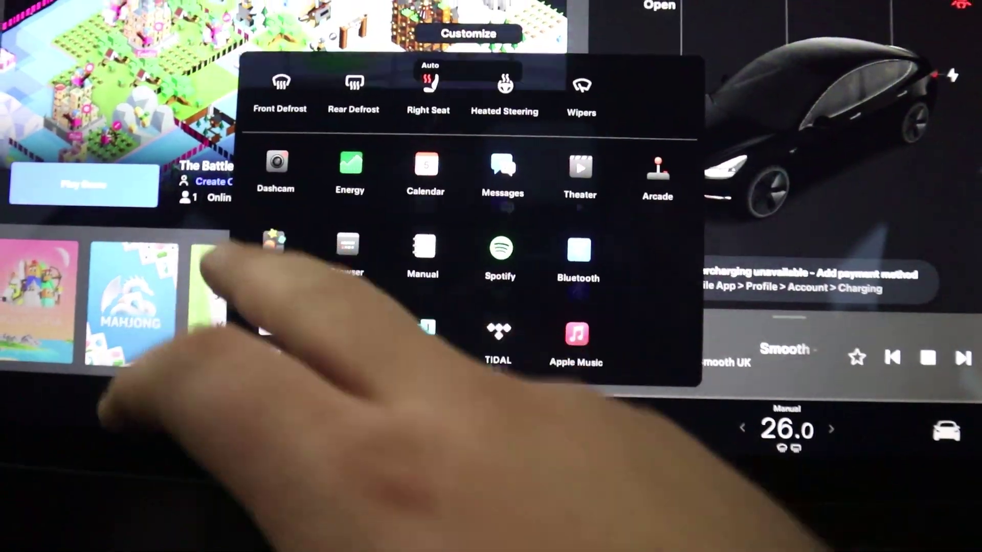
left_click(273, 234)
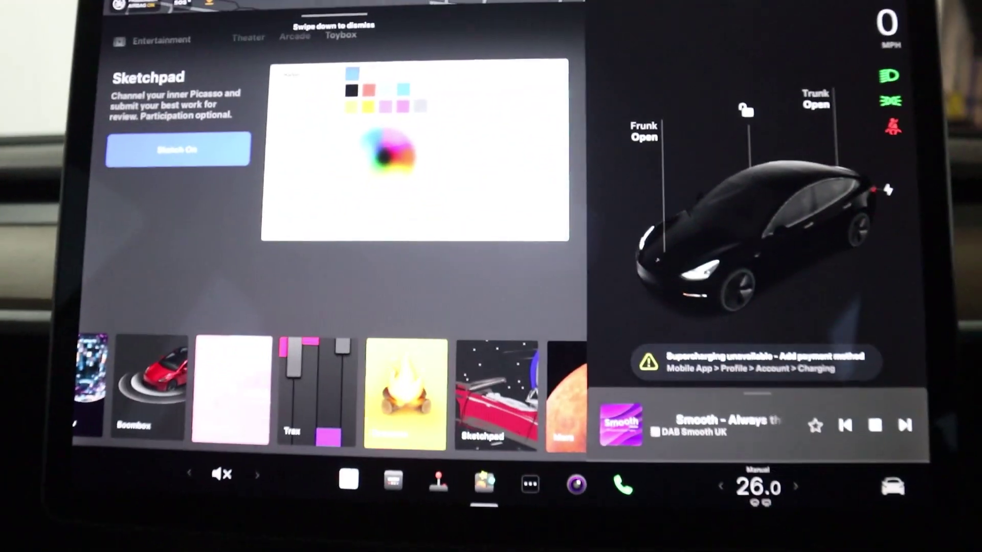
- Preview Emissions Testing Mode, Boombox and Light Show in Toybox, then pull up the climate controls
left_click(233, 388)
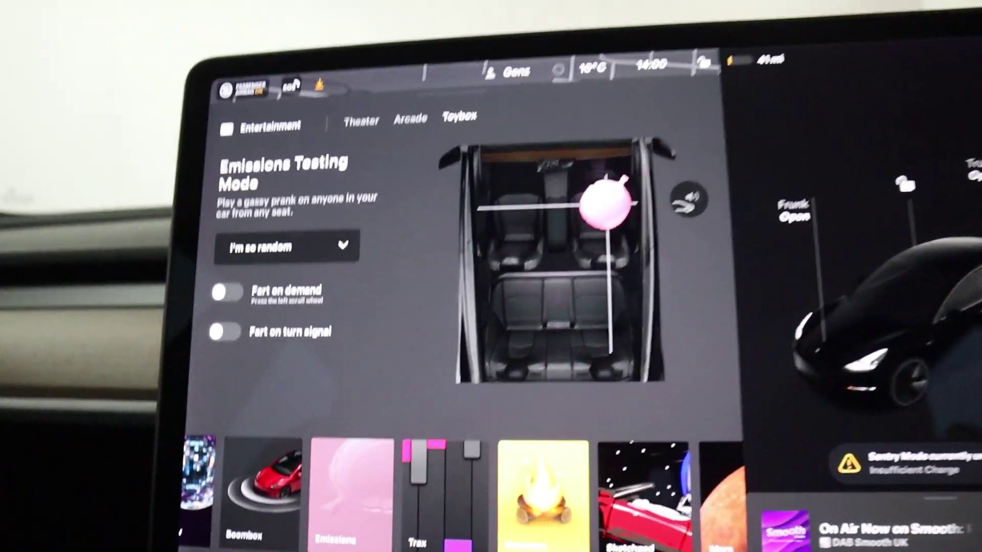
left_click(262, 491)
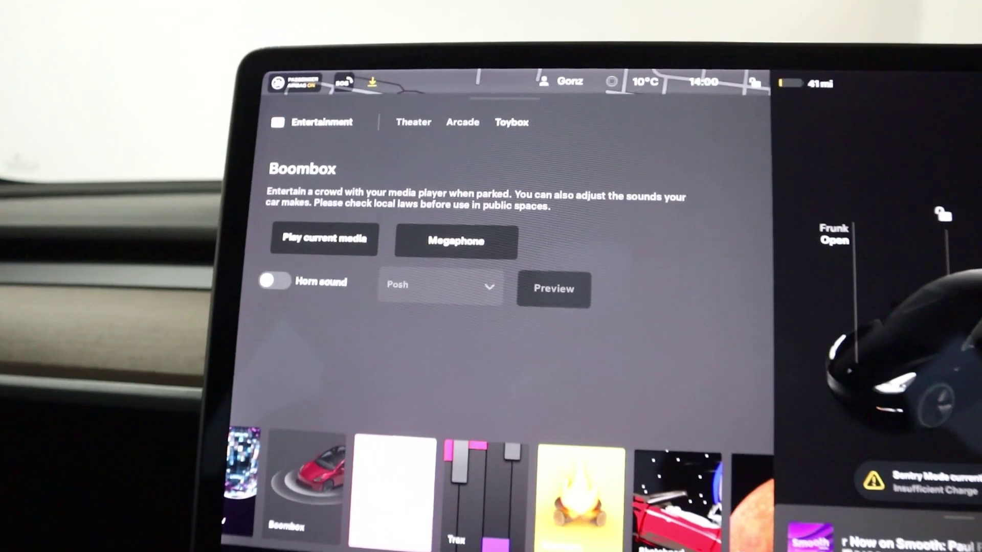
left_click_drag(418, 522, 629, 530)
left_click(333, 491)
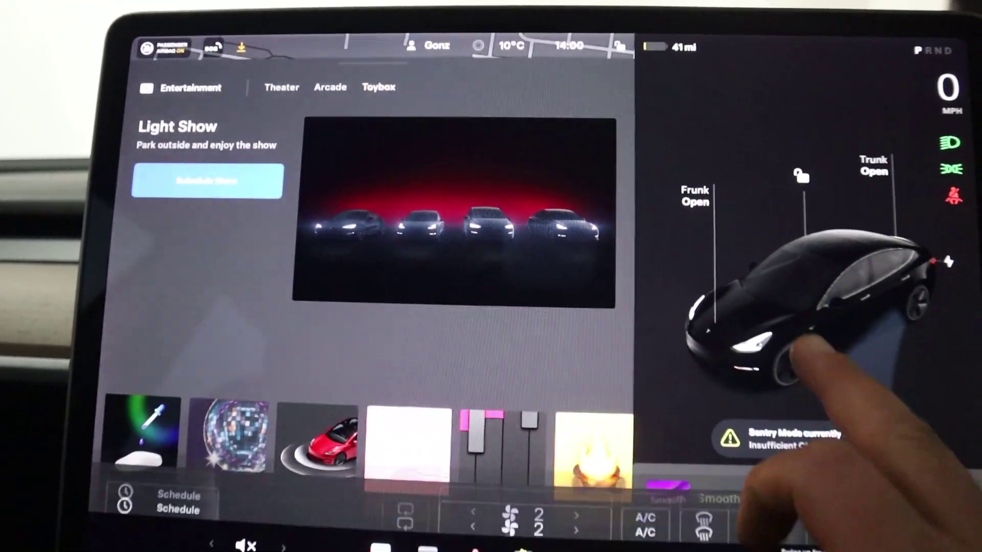
left_click_drag(798, 349, 798, 230)
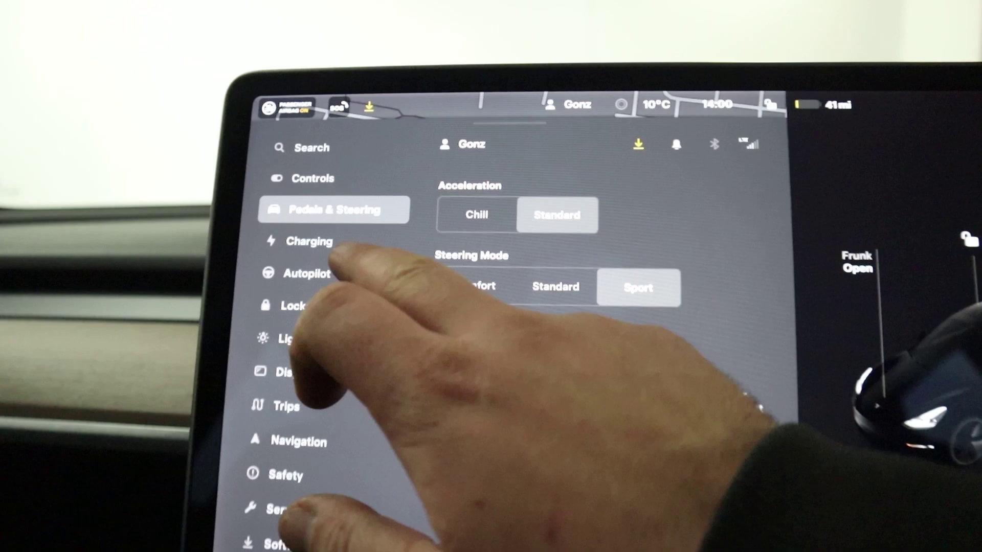
- Show the Autopilot settings page from the Controls settings menu
left_click(322, 273)
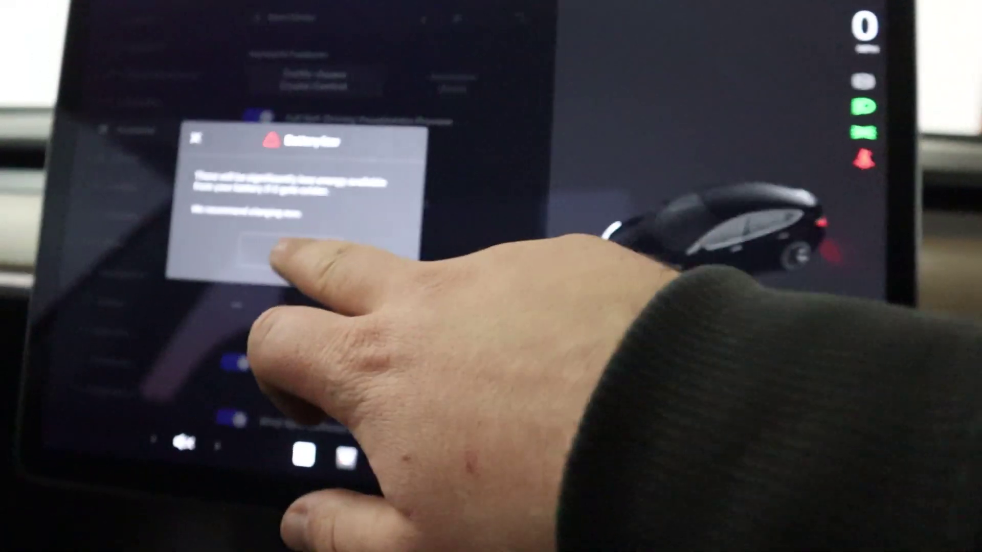
- Close the Battery Low warning to return to the Autopilot settings
left_click(139, 226)
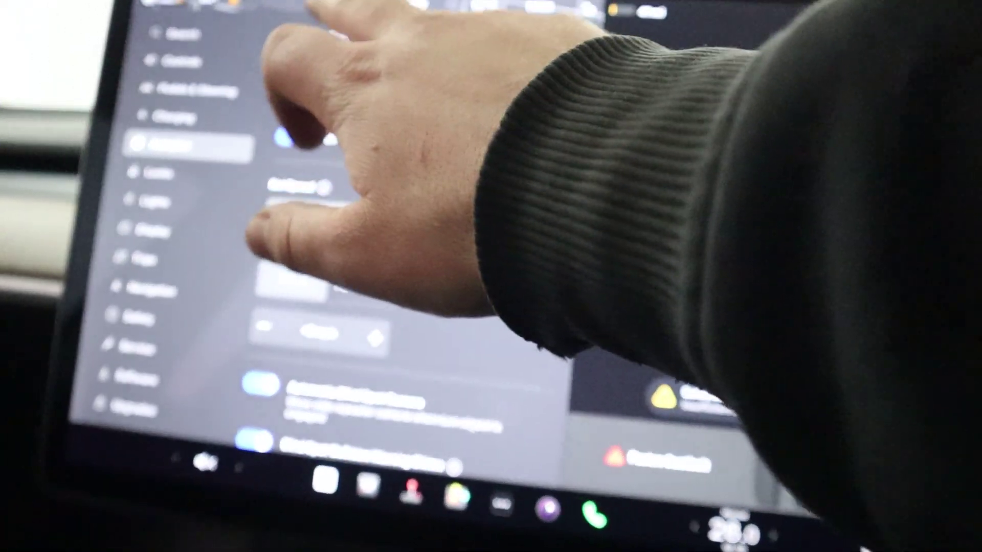